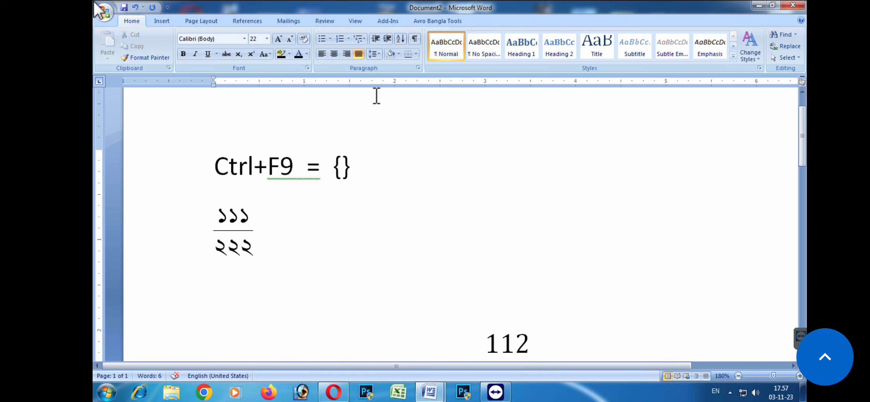
- Insert an equation containing an empty stacked fraction directly after the existing Bangla fraction
double_click(252, 225)
click(365, 227)
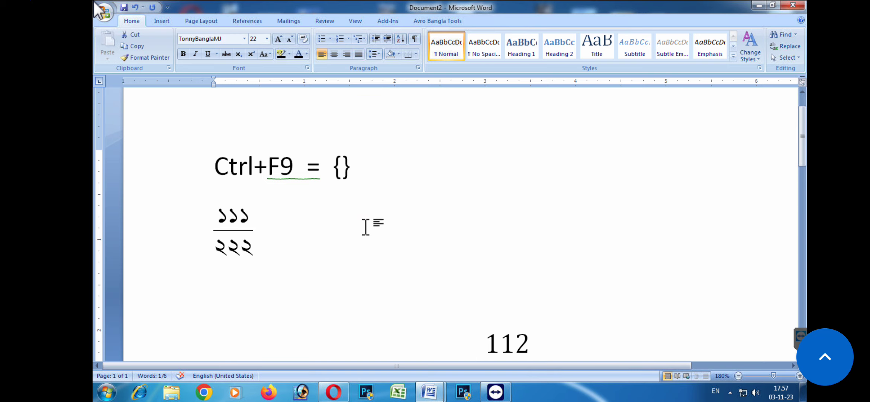
scroll(366, 226, down, 3)
scroll(450, 202, up, 2)
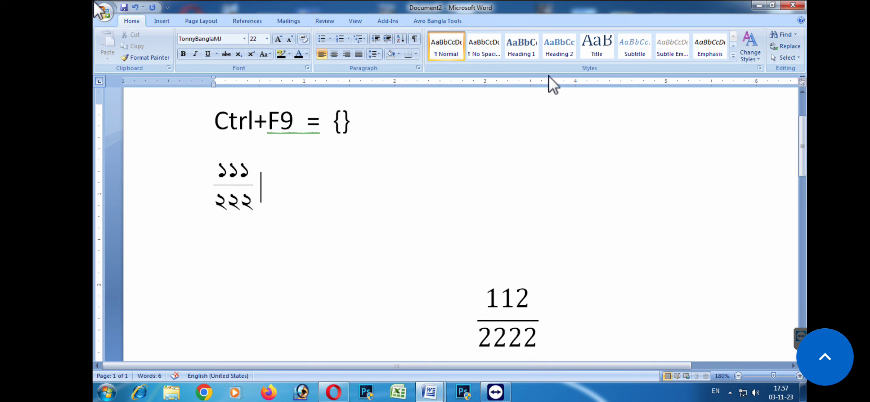
click(160, 21)
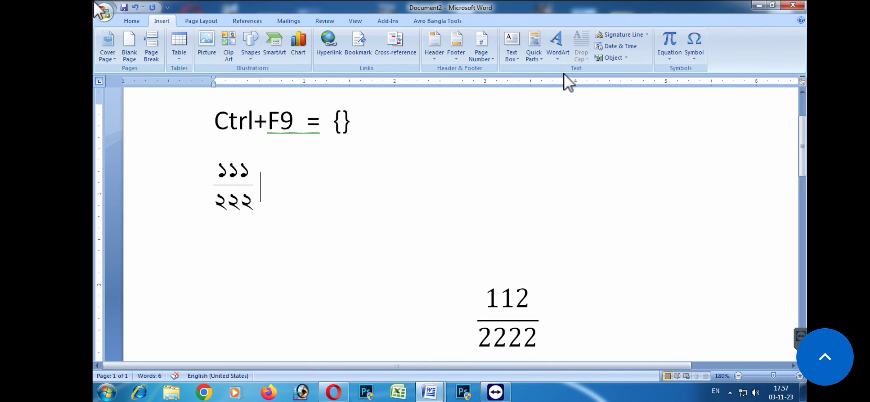
click(675, 41)
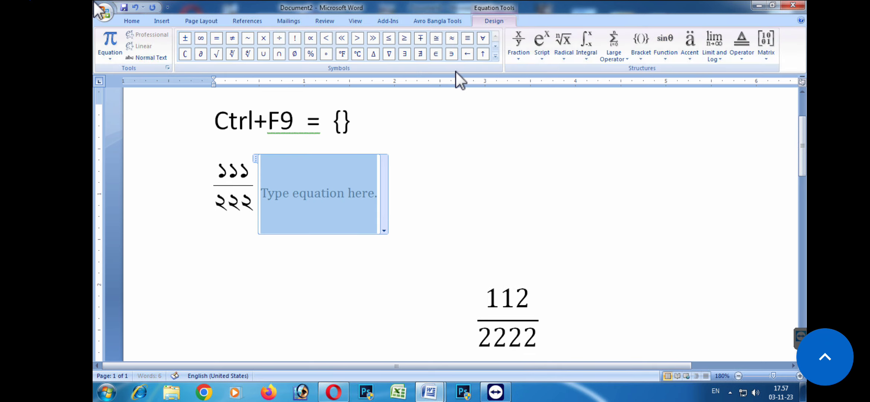
click(518, 44)
click(529, 111)
- Fill in the new equation fraction with 222 as the numerator and 222 as the denominator
click(269, 172)
text(222)
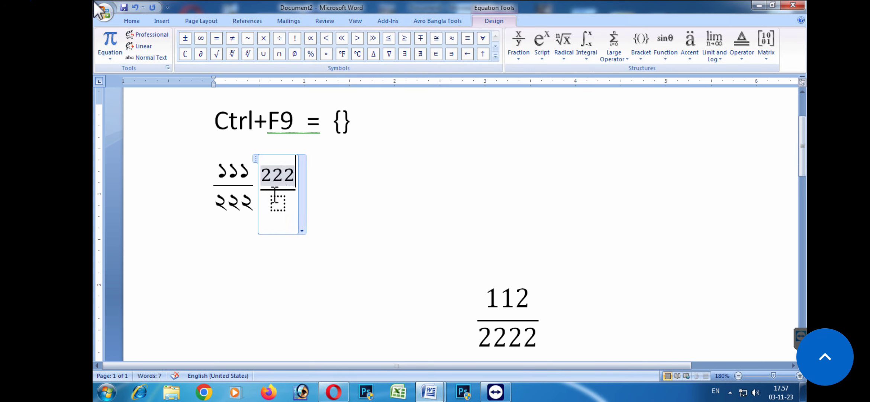
click(277, 201)
text(222)
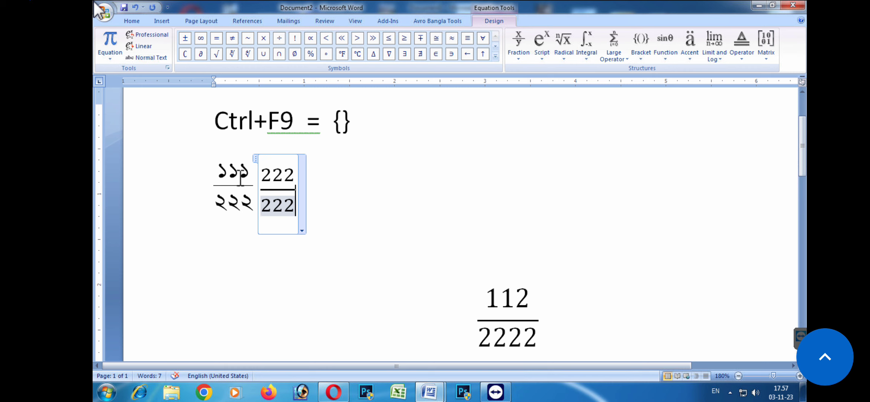
- Try to apply the TonnyBanglaMJ font to the whole 222 over 222 equation
click(242, 182)
click(294, 206)
click(364, 225)
drag(298, 205, 264, 164)
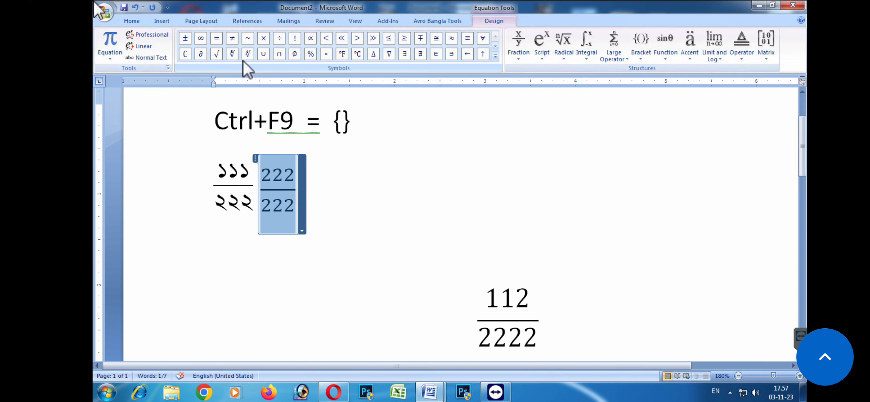
click(132, 21)
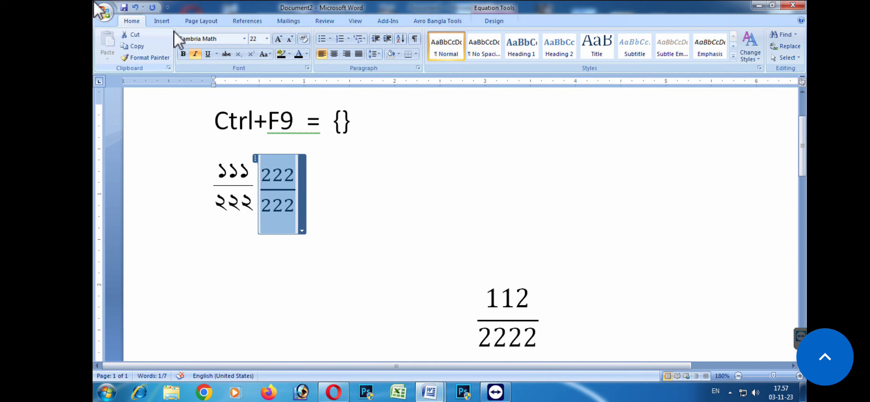
click(244, 38)
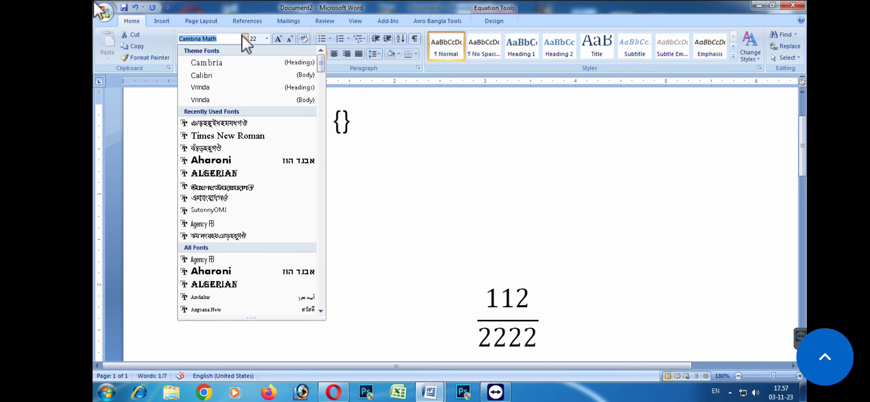
click(213, 124)
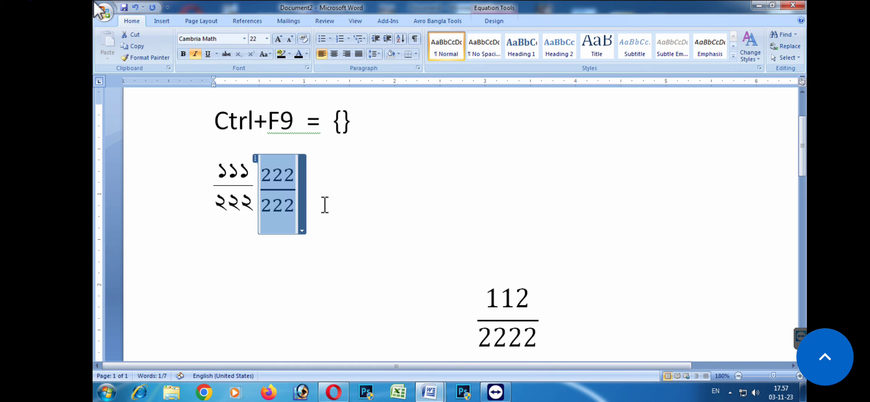
click(354, 194)
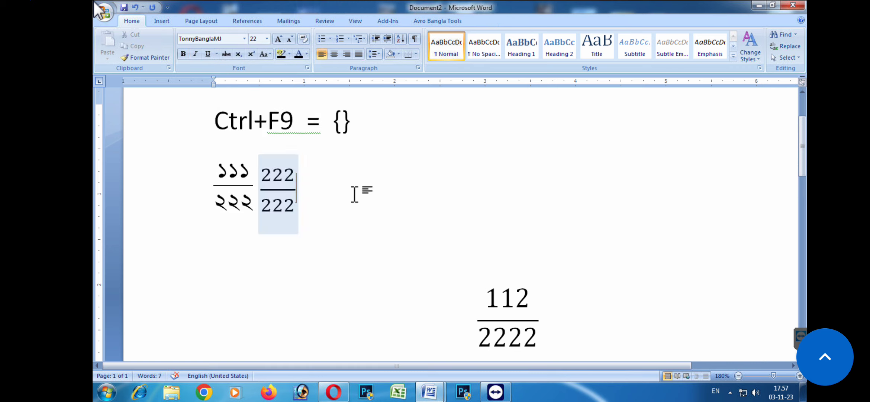
- On a new line below the "Ctrl+F9 = {}" text, insert a field with the code eq \f(222,333) and display its result
click(362, 123)
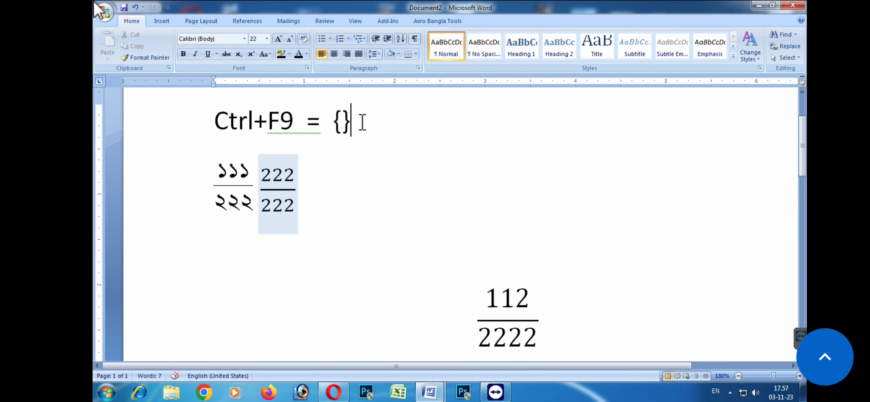
key(Return)
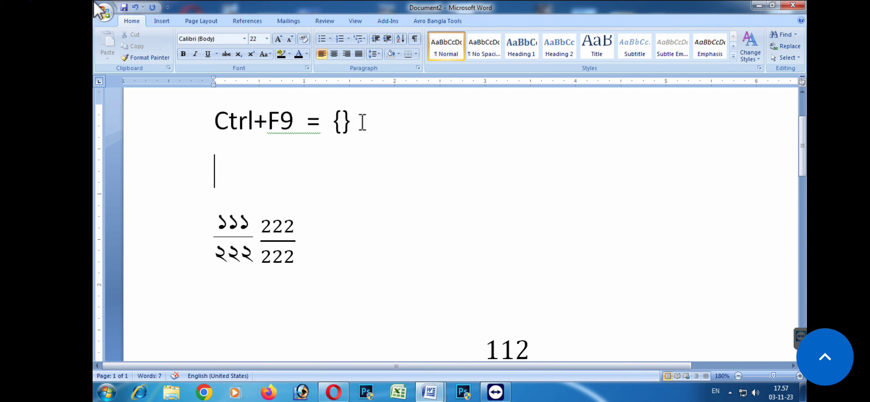
key(ctrl+F9)
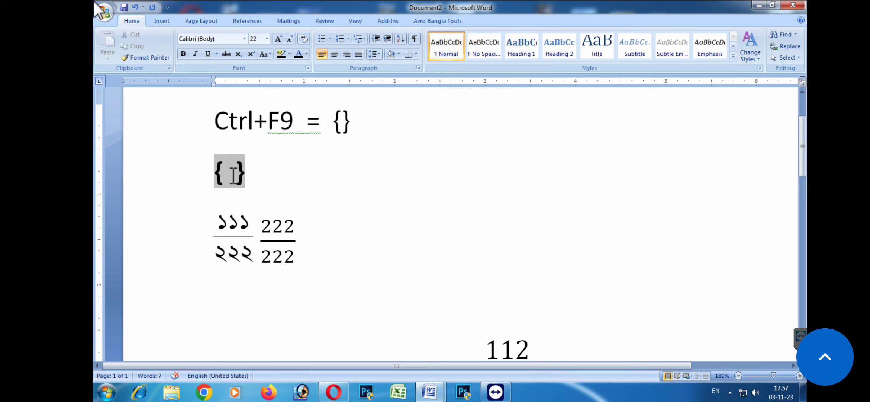
text(eq)
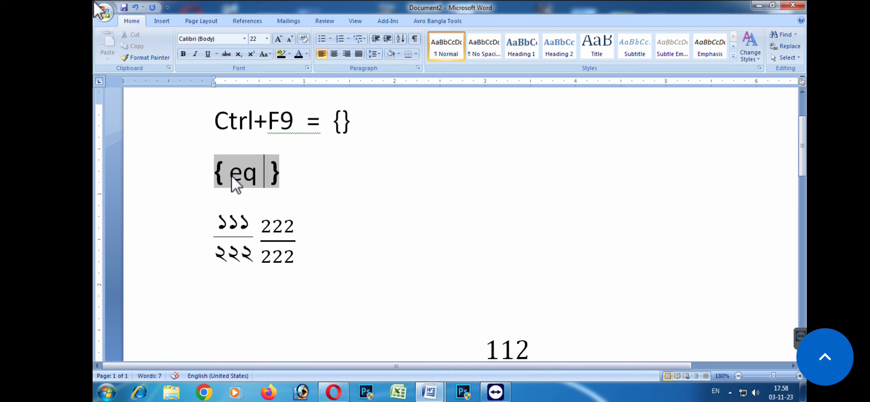
text( \ f()
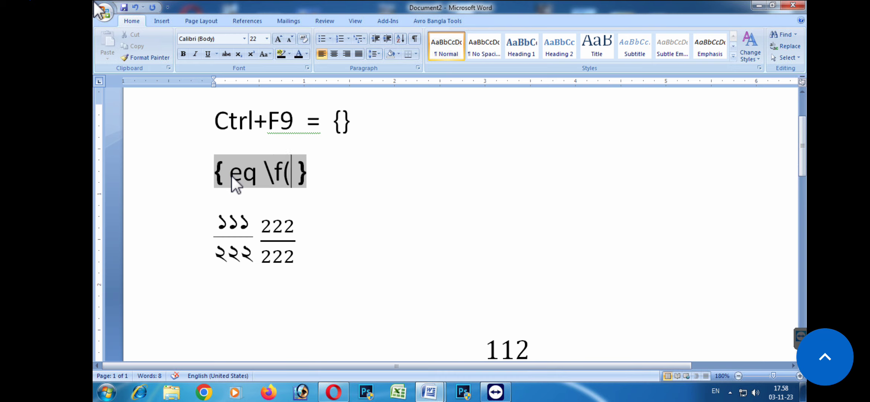
text(222)
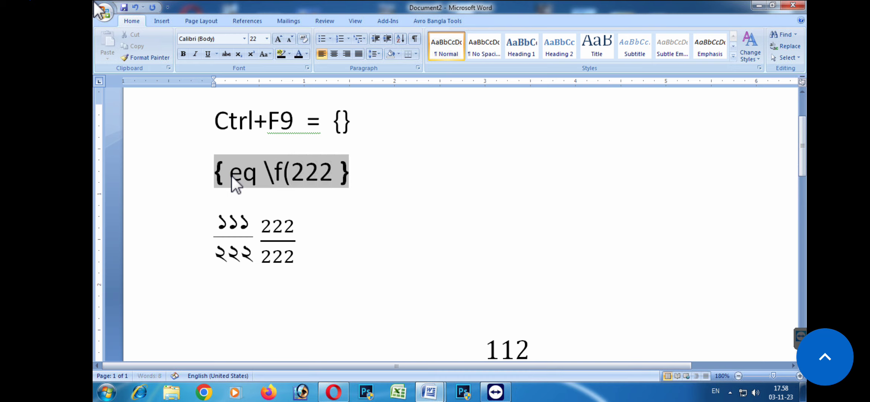
text(,333)
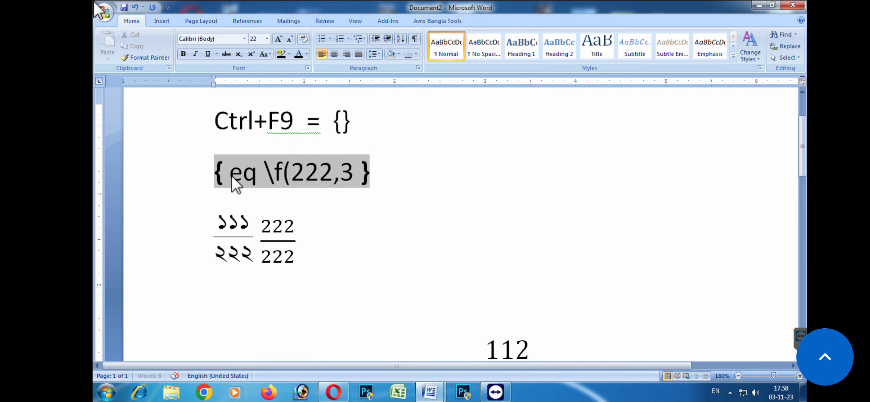
text())
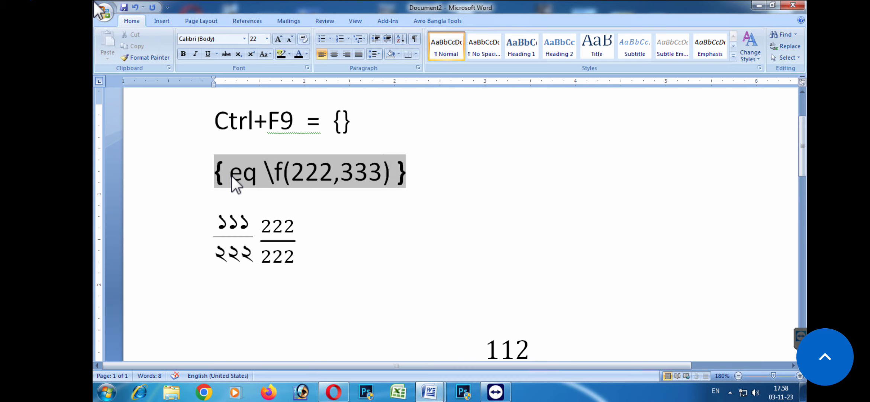
key(shift+F9)
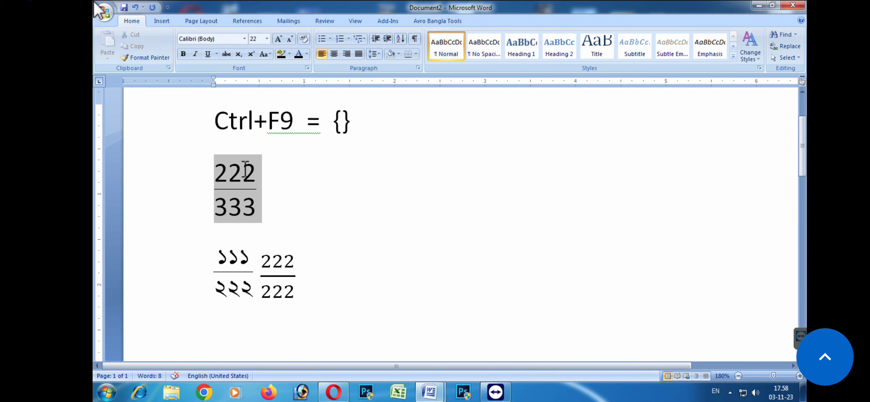
- Change the font of the 222 over 333 field fraction to TonnyBanglaMJ
drag(260, 210, 222, 190)
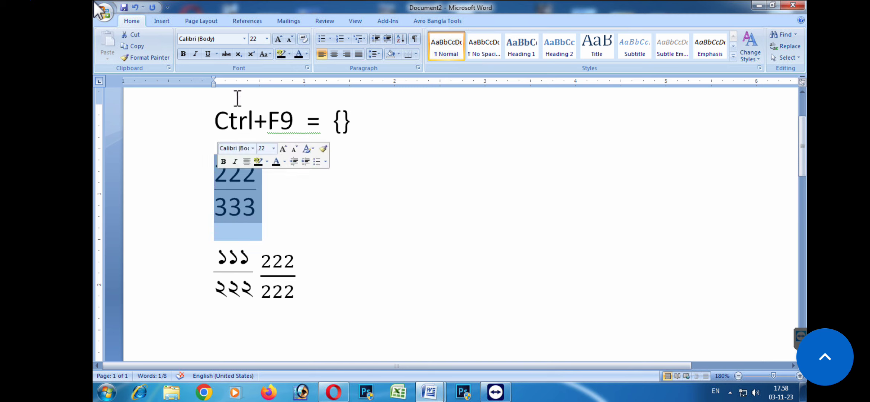
click(244, 39)
click(224, 121)
click(284, 187)
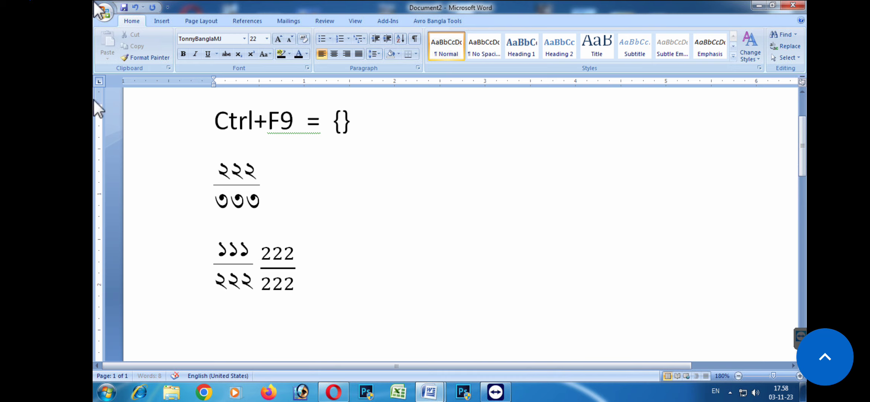
- Set up an Eq field for the blank area beside the 222 over 333 fraction and add the \F(,) switch to its code
click(160, 20)
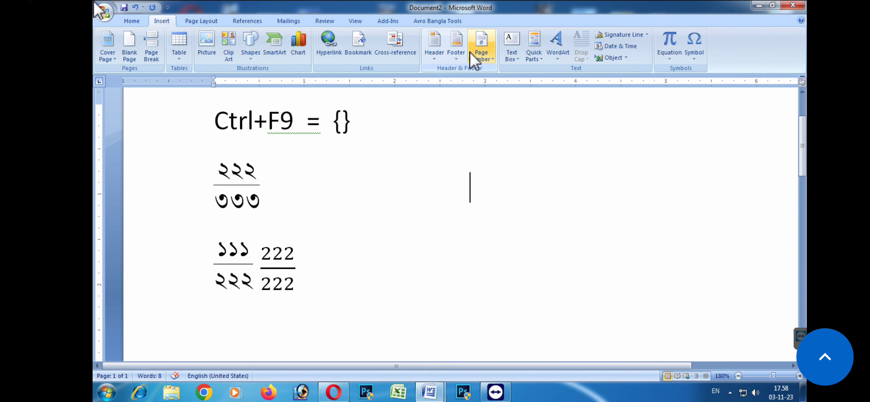
click(536, 51)
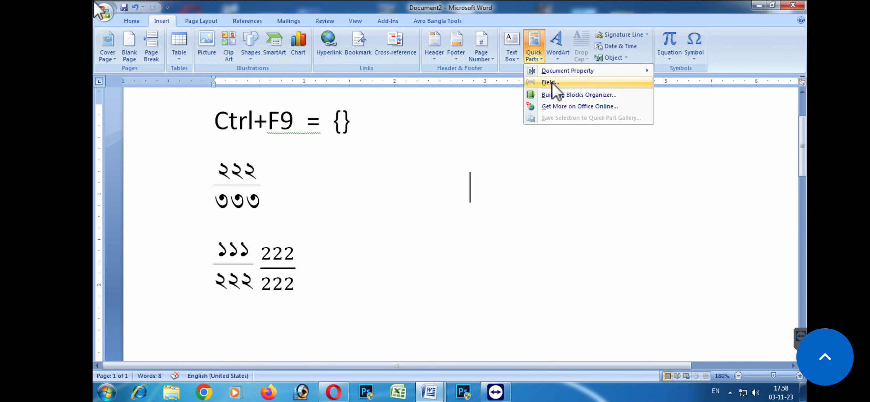
click(571, 85)
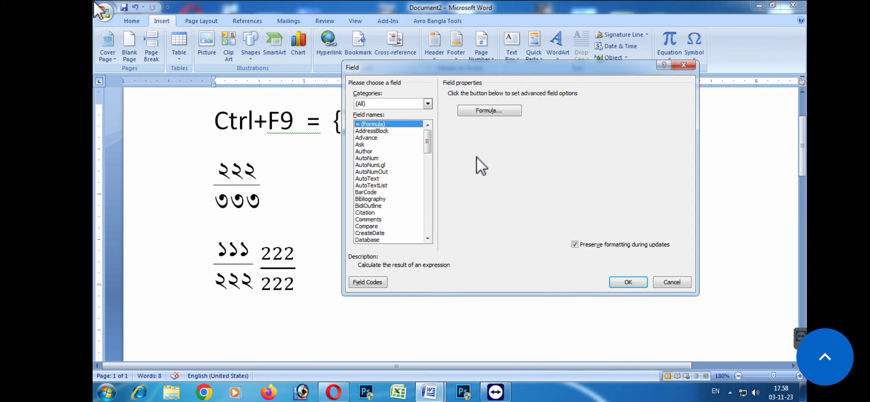
drag(432, 147, 434, 160)
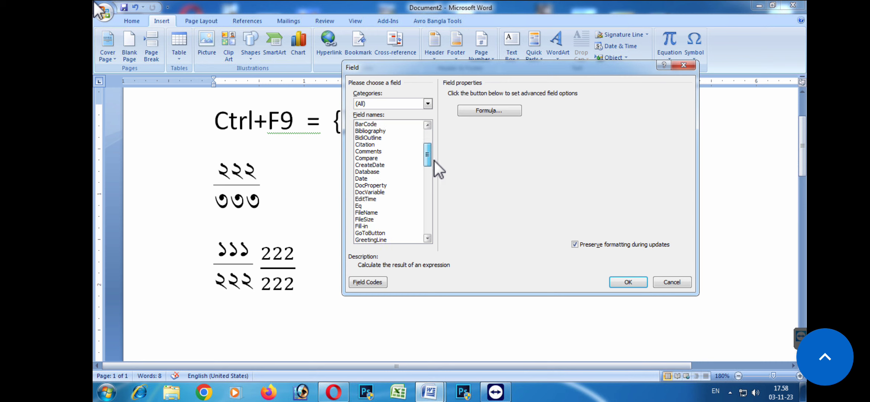
click(360, 206)
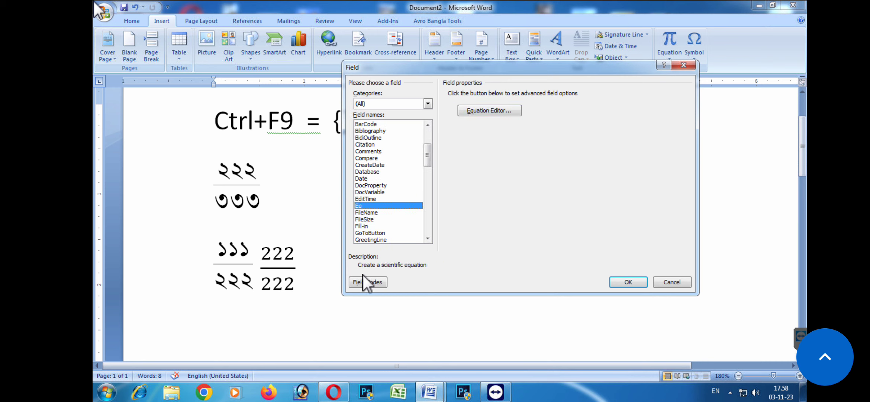
click(358, 286)
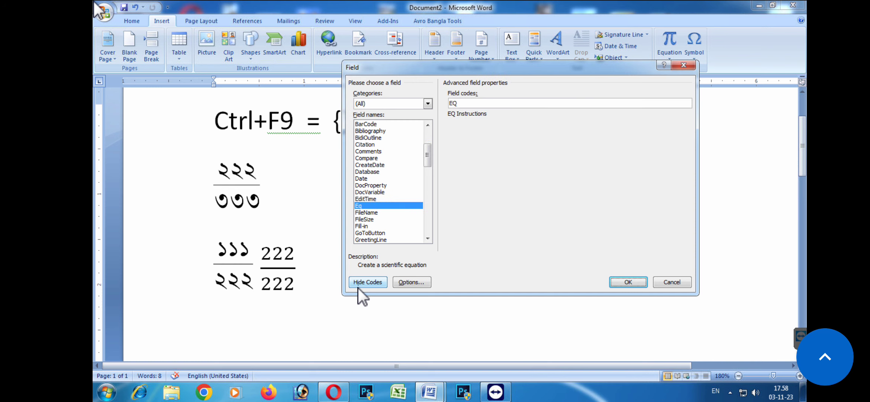
click(417, 285)
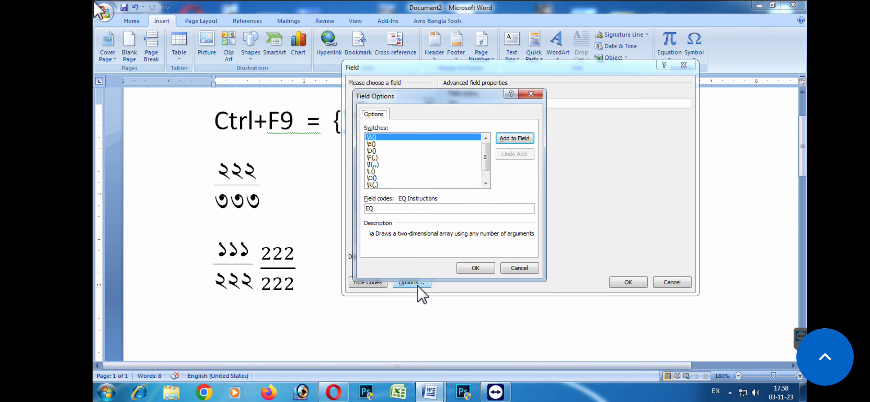
click(372, 157)
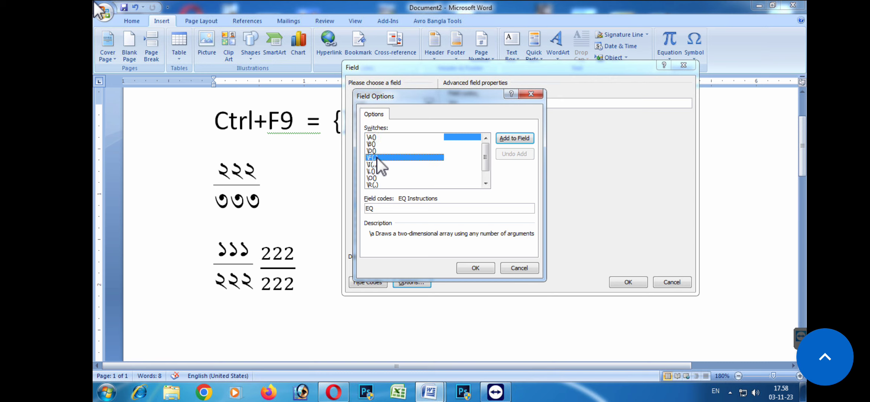
click(520, 140)
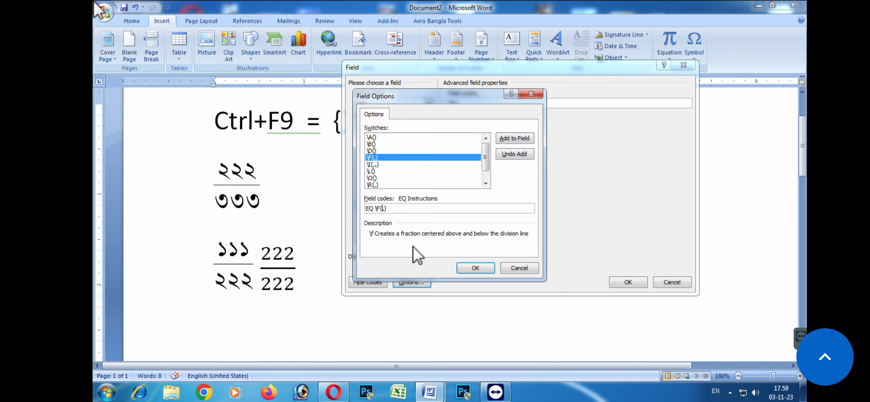
- Complete the field code as EQ \F(1111,22222) and insert the fraction into the document
text(1111,)
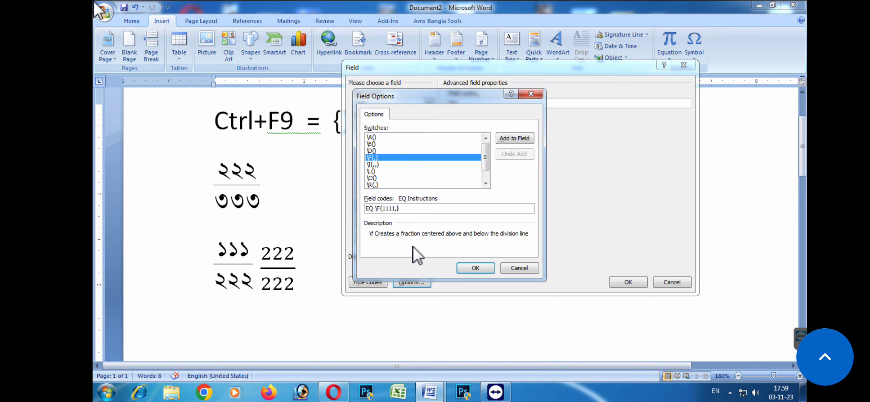
text(22222)
click(473, 268)
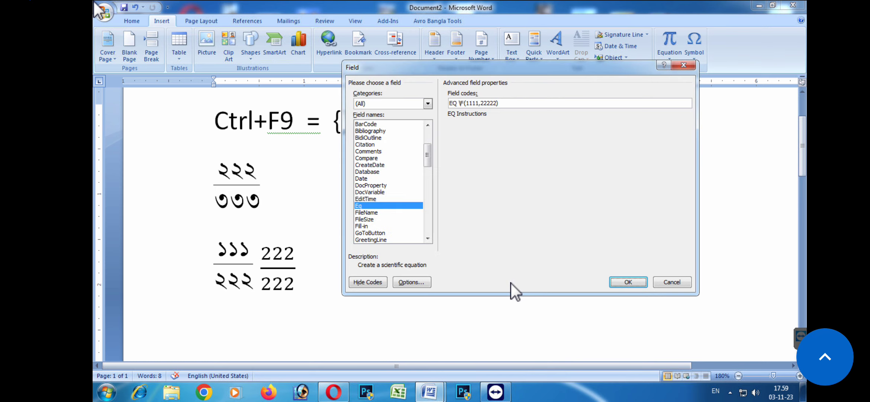
click(641, 284)
click(487, 155)
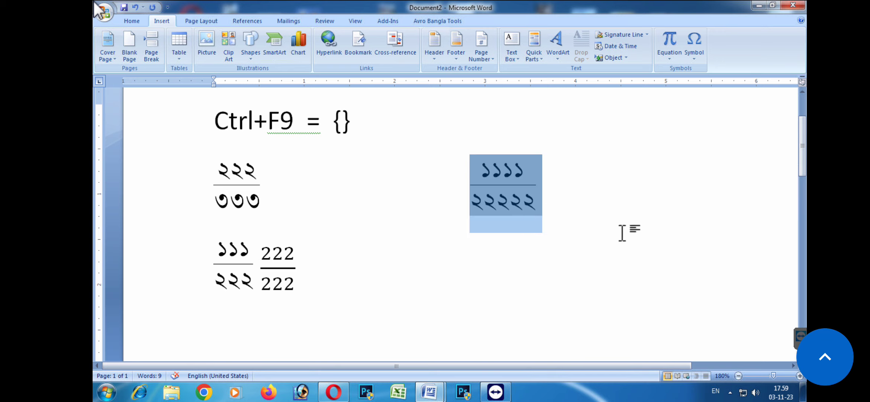
click(624, 215)
click(307, 271)
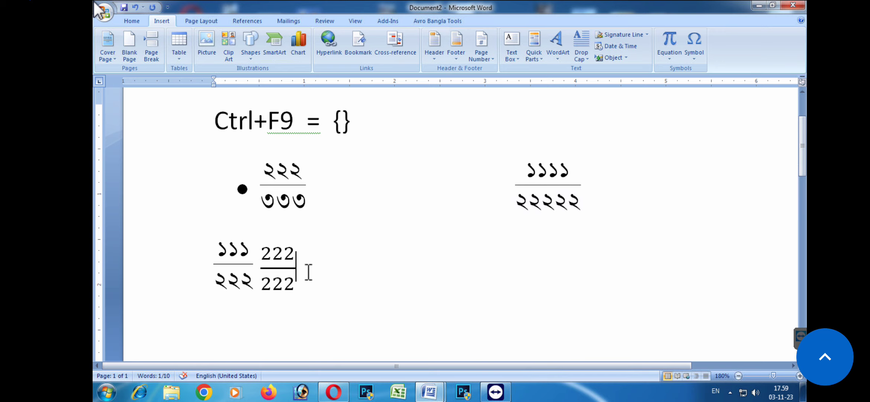
- Remove the bullet in front of the ২২২ over ৩৩৩ fraction below the "Ctrl+F9 = {}" line
click(244, 189)
key(BackSpace)
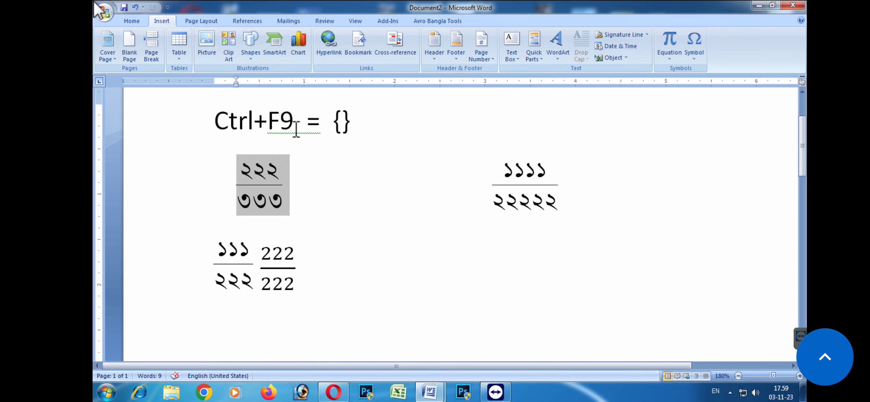
click(302, 183)
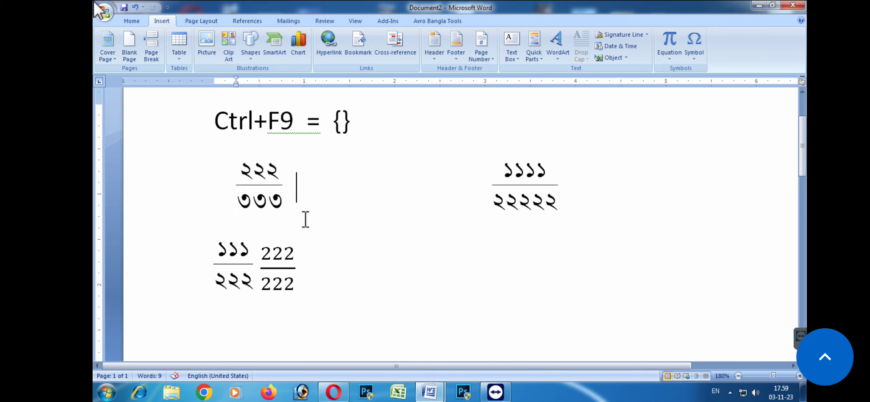
drag(305, 219, 237, 175)
drag(493, 169, 556, 251)
click(506, 303)
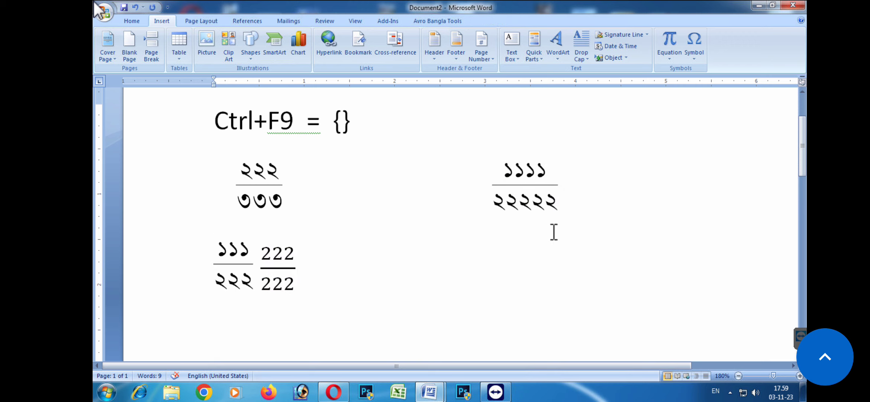
- Show the field code of the ১১১১ over ২২২২২ fraction
double_click(535, 181)
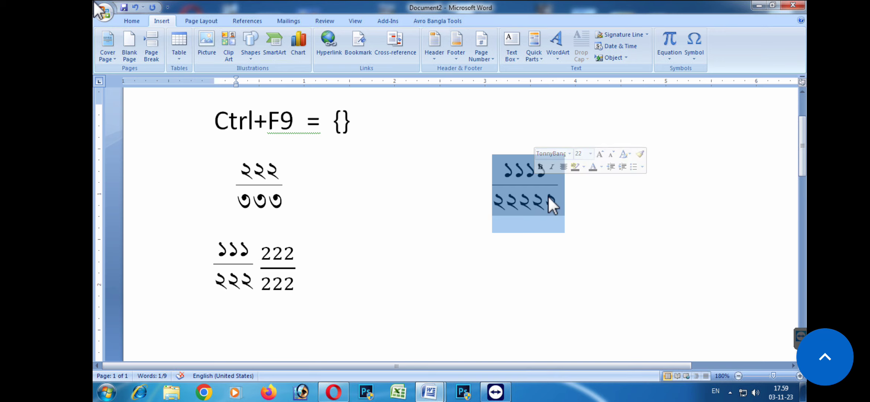
right_click(516, 185)
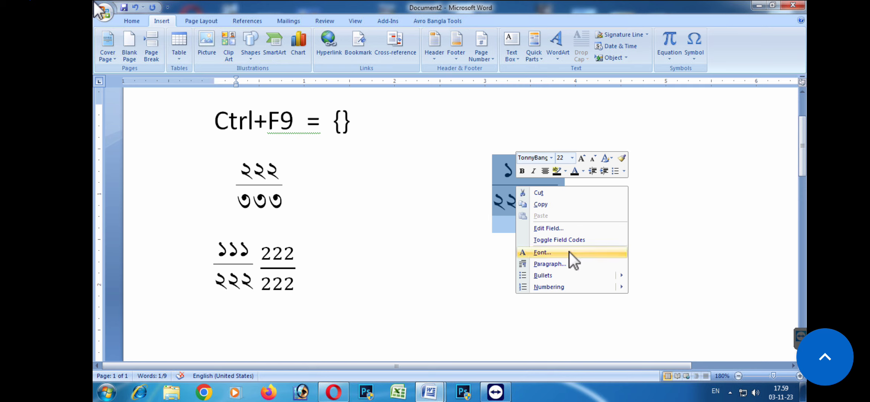
click(548, 240)
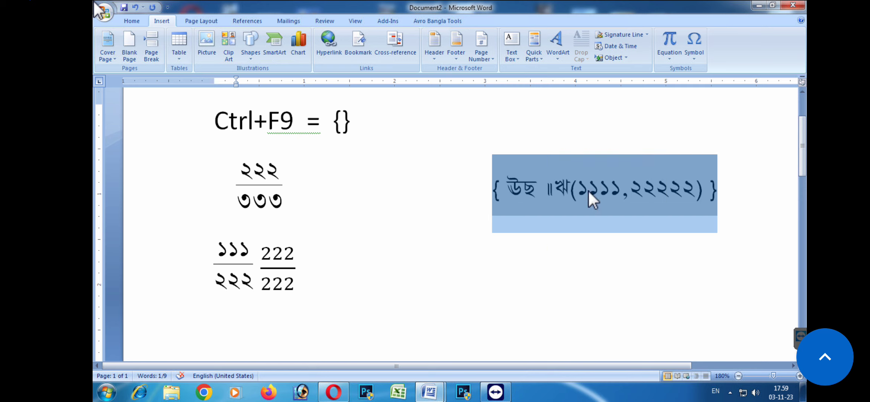
- In the displayed field code, replace the numerator with ৫ and the denominator with ১০
click(588, 190)
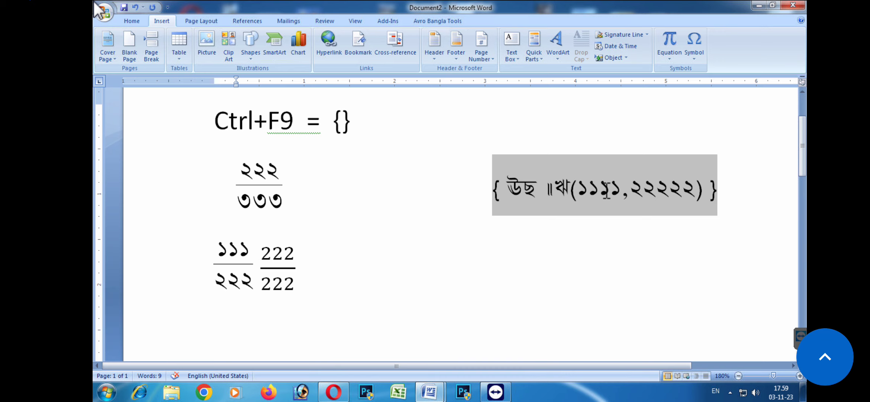
drag(622, 194, 578, 192)
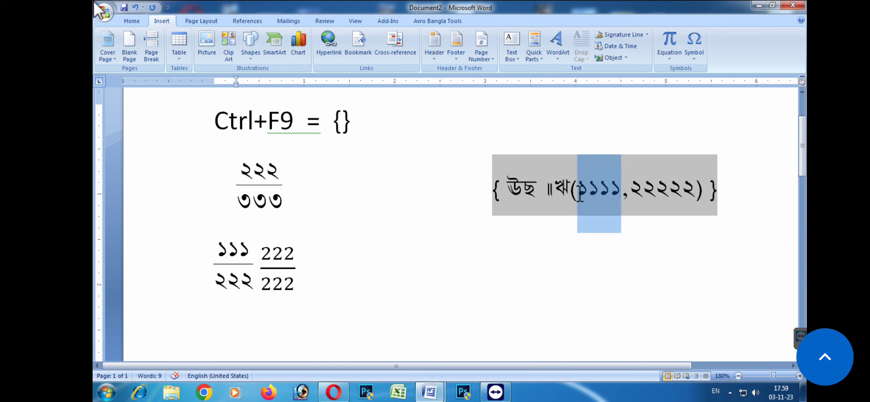
key(Delete)
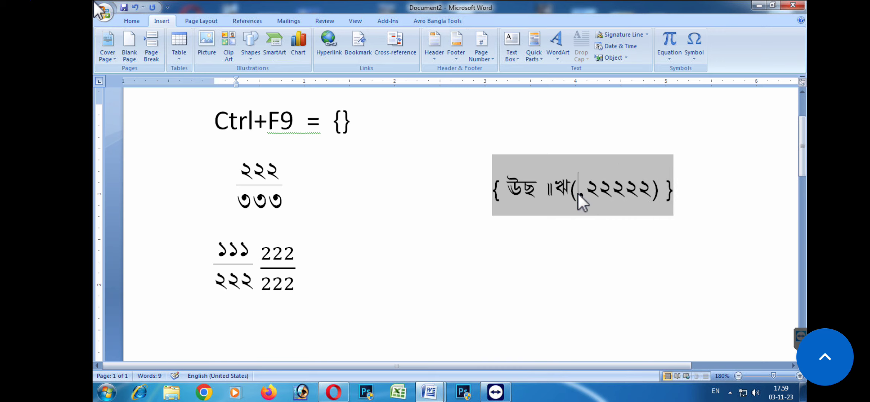
text(৫৪)
key(BackSpace)
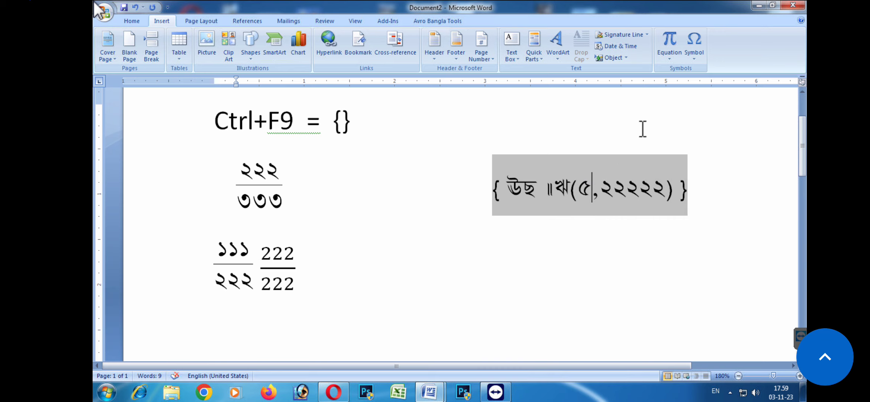
drag(668, 192, 603, 187)
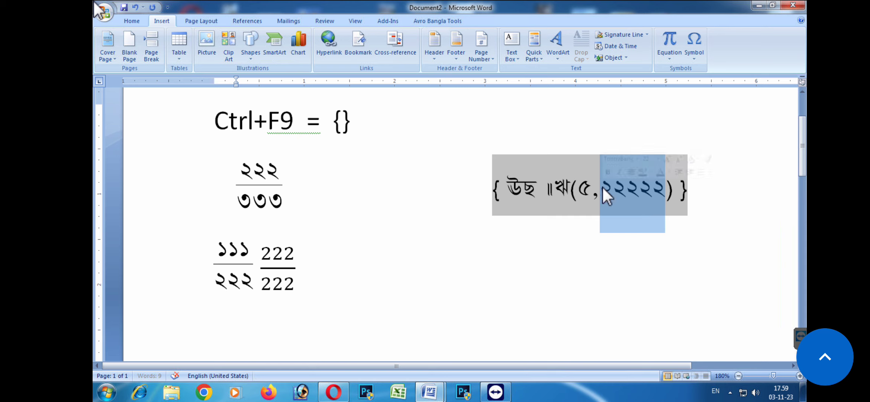
text(১০)
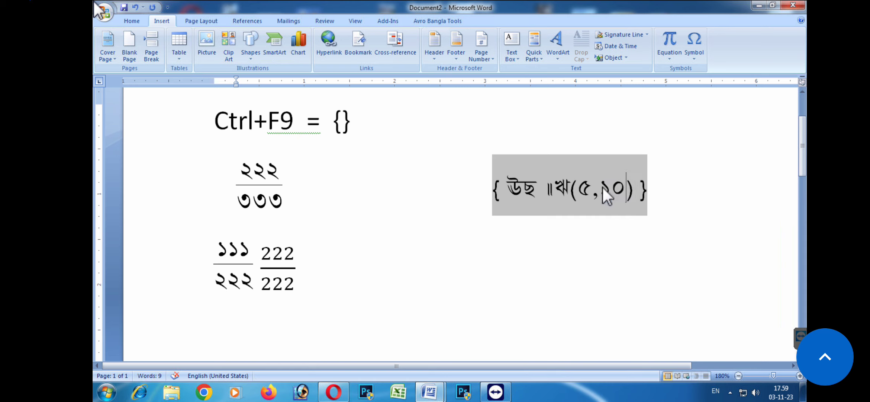
- Switch the edited field from its code back to the displayed fraction and place the cursor after it
right_click(572, 200)
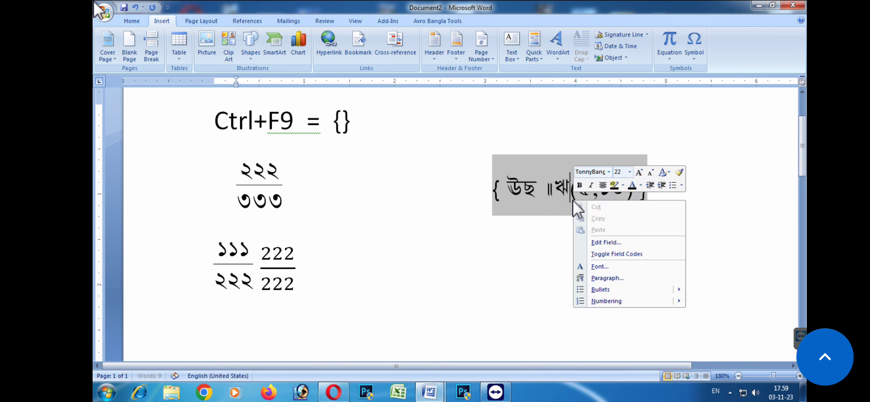
click(607, 255)
click(564, 180)
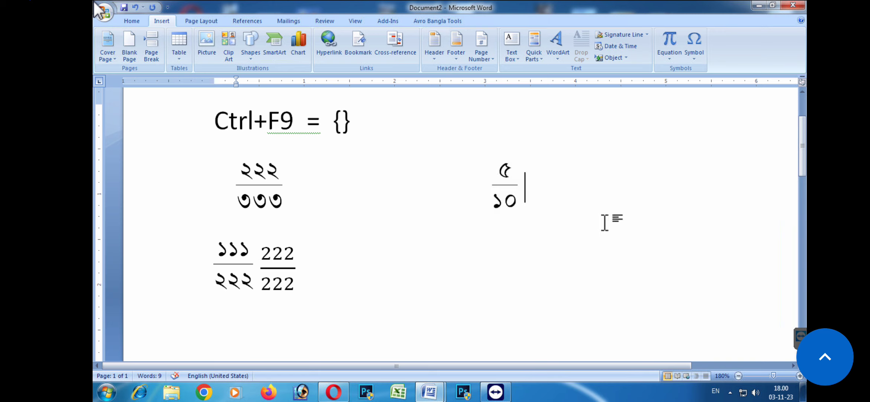
- Review the Bangla-digit field fractions and the equation-editor fractions throughout the document
scroll(519, 233, down, 4)
scroll(520, 233, up, 3)
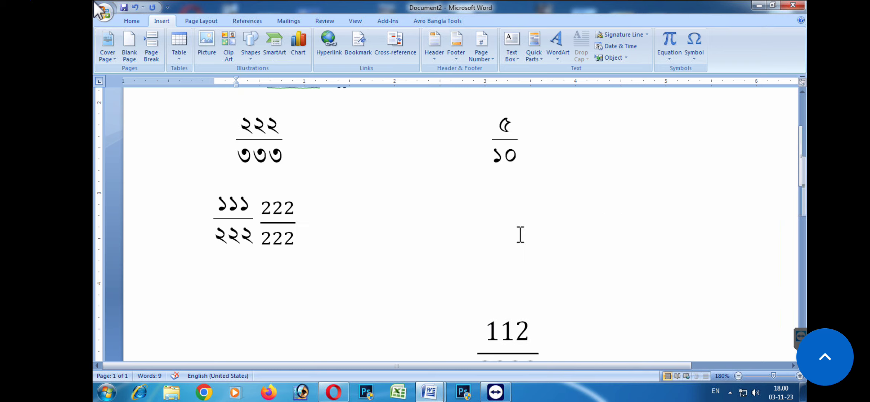
scroll(517, 236, up, 3)
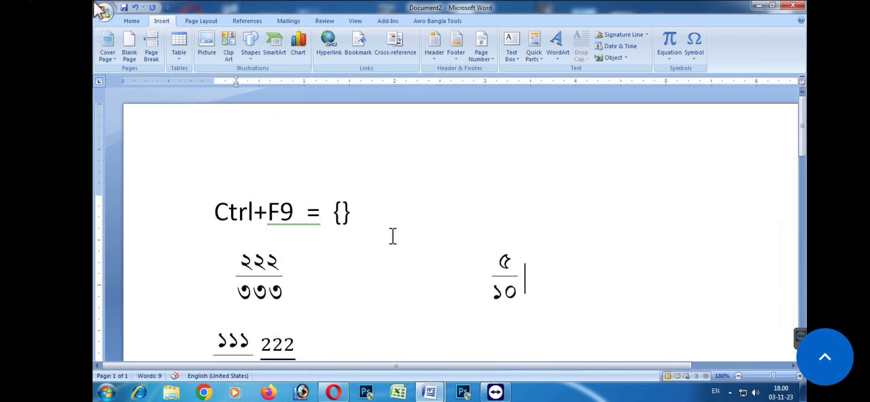
scroll(393, 236, down, 2)
scroll(393, 236, down, 4)
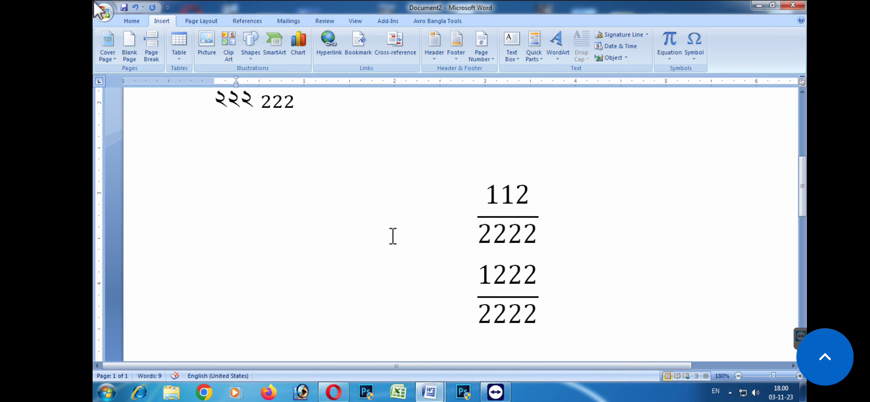
scroll(393, 236, up, 4)
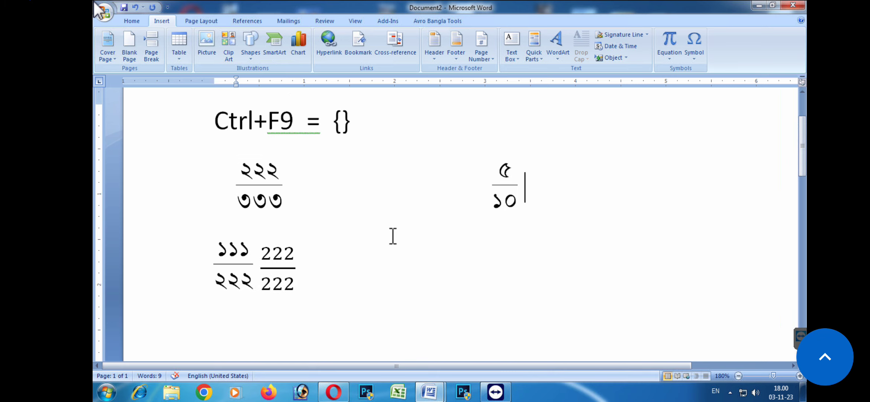
scroll(393, 236, up, 2)
scroll(393, 236, down, 2)
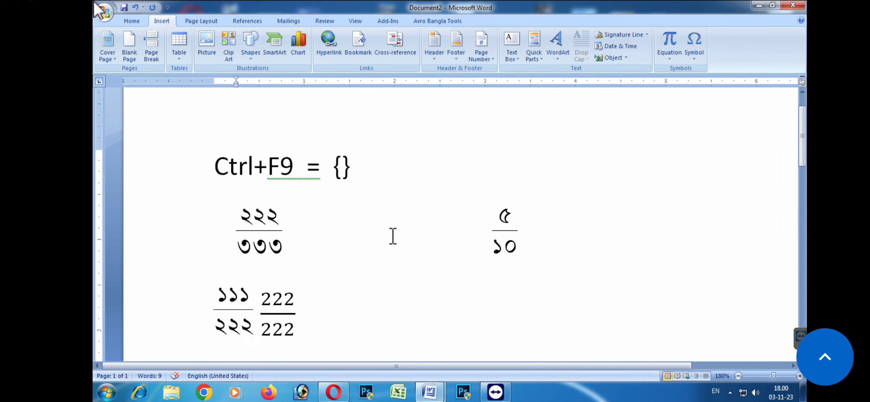